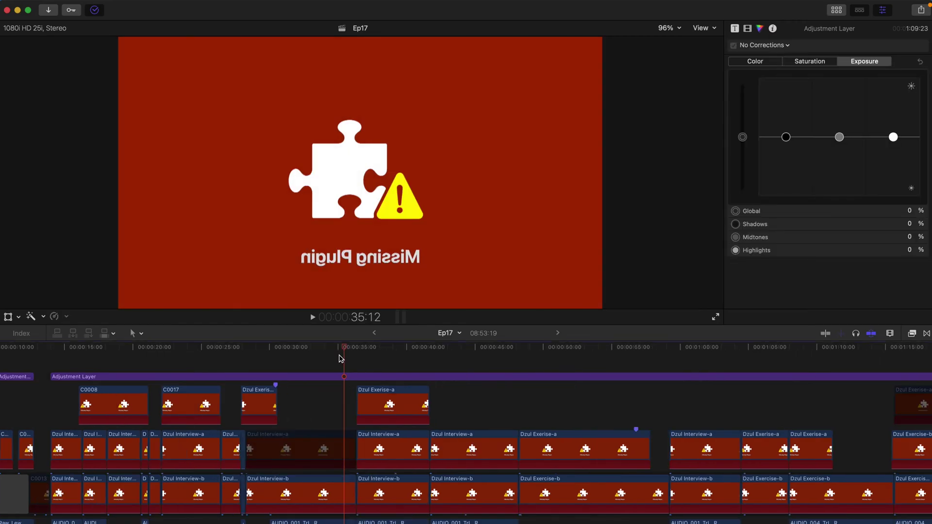
Skim the Missing Plugin frames near 40 seconds and select the Adjustment Layer clip
left_click(397, 363)
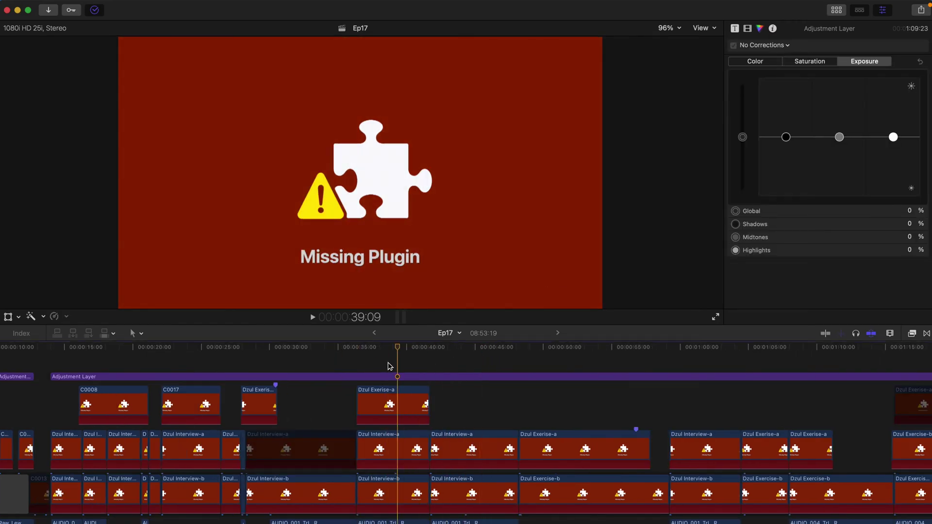
left_click_drag(389, 366, 408, 374)
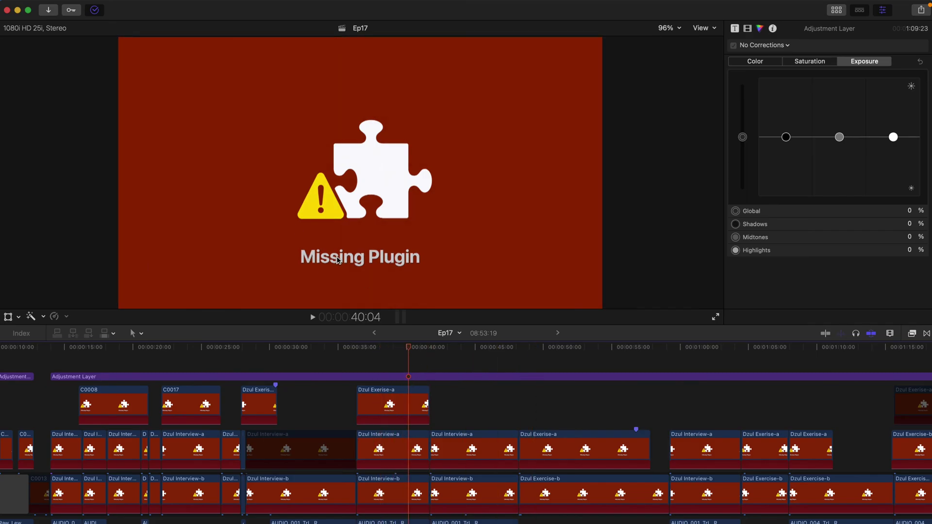
left_click(426, 377)
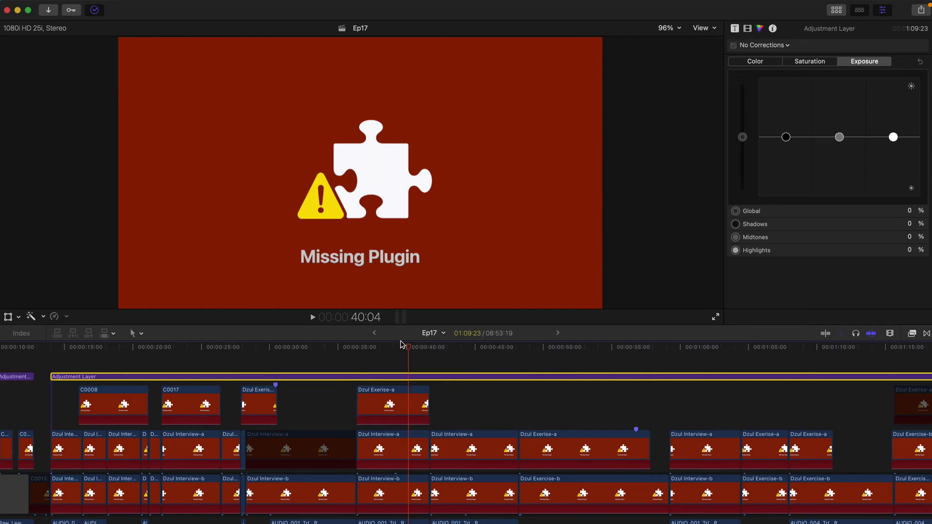
Move the playhead through 38:14 and 37:15 to 39:17, then select the connected exercise clip there
left_click(386, 346)
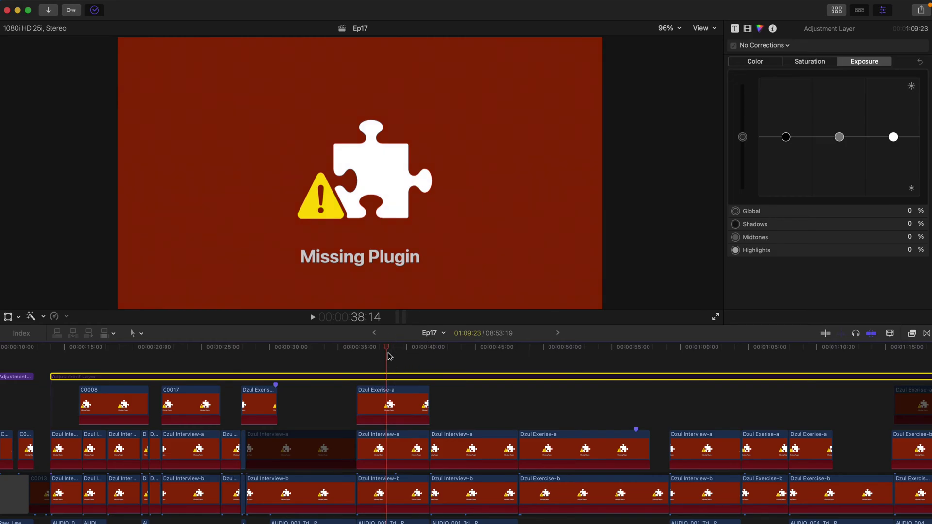
left_click(374, 346)
left_click(402, 347)
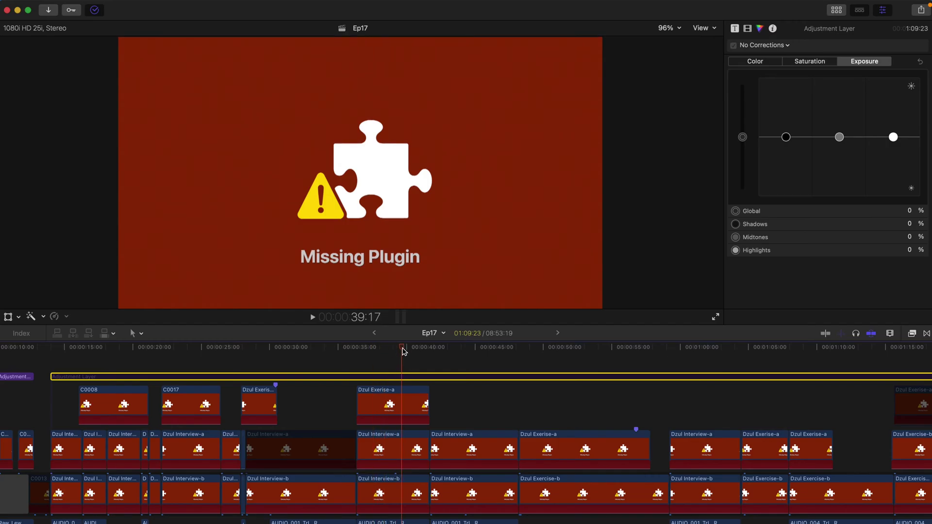
left_click(399, 409)
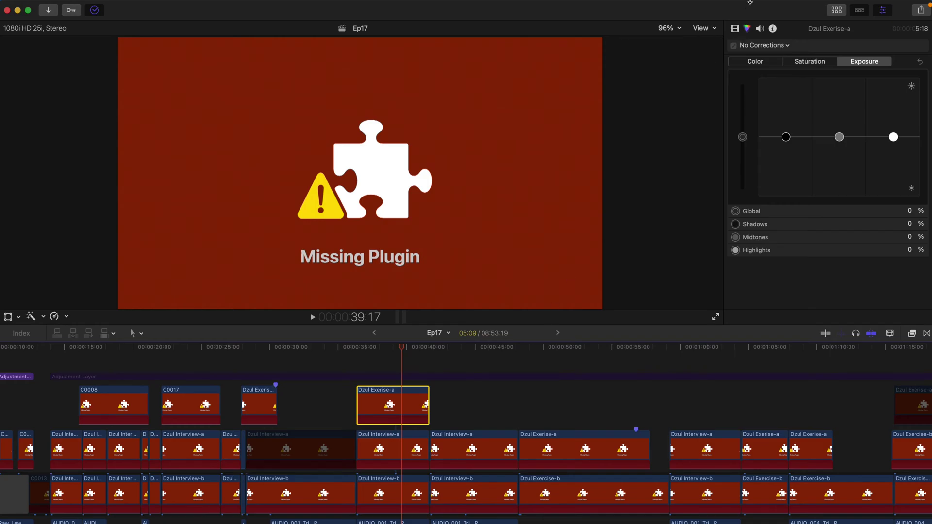
Show the Exerise-a clip's Video inspector and scroll through its compositing, transform, crop and spatial conform settings
left_click(736, 29)
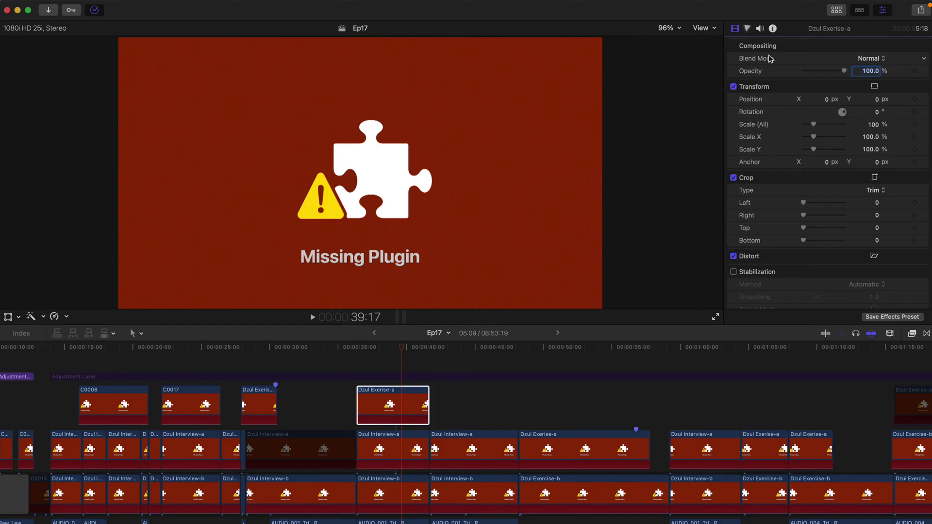
scroll(779, 171, "down", 3)
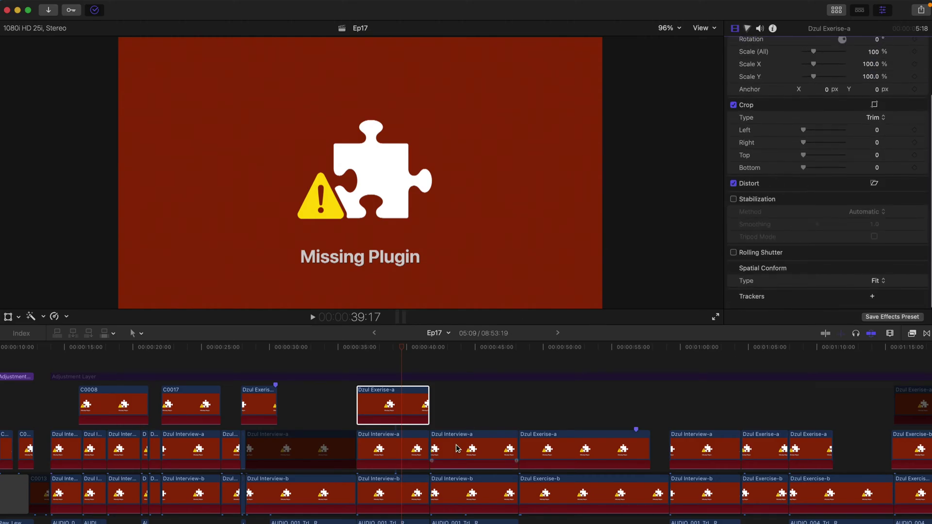
scroll(456, 448, "down", 3)
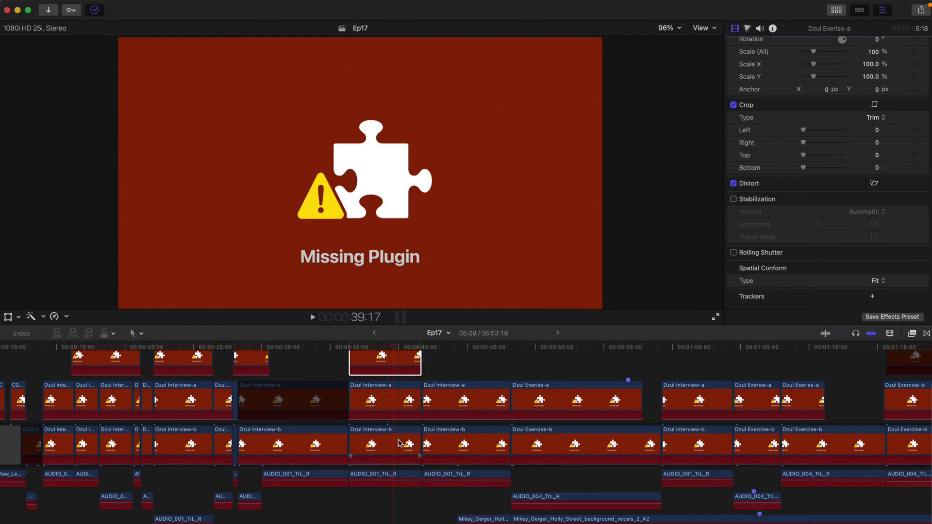
scroll(386, 455, "up", 1)
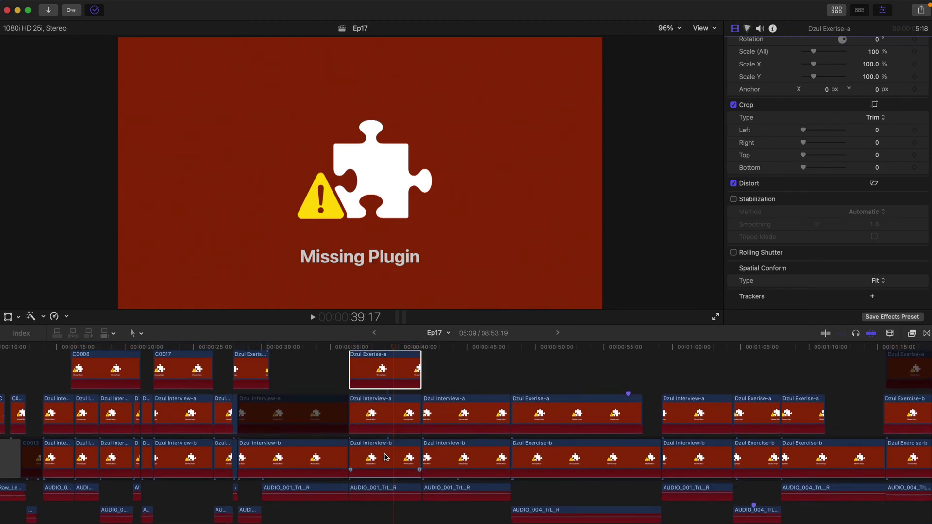
scroll(385, 456, "up", 3)
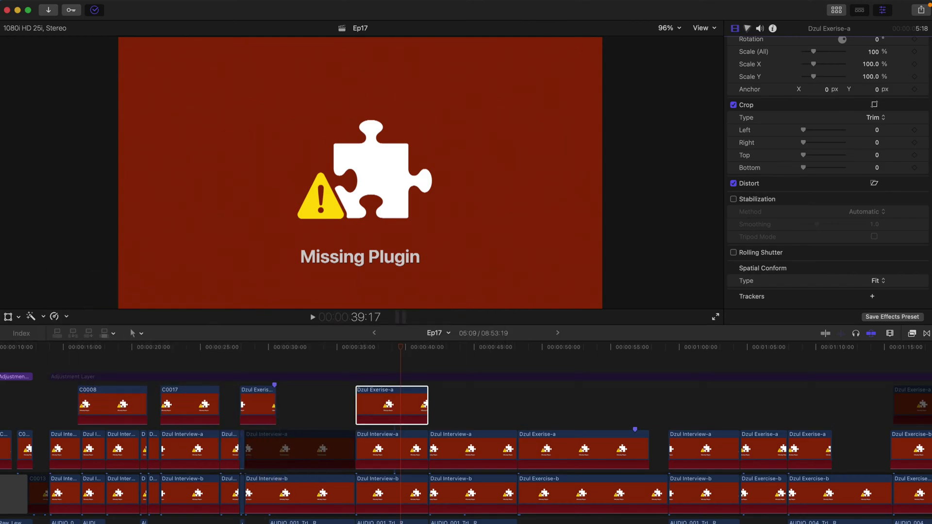
Go to the home folder's Movies folder and show the package contents of the LC Media library bundle
key("super+Tab")
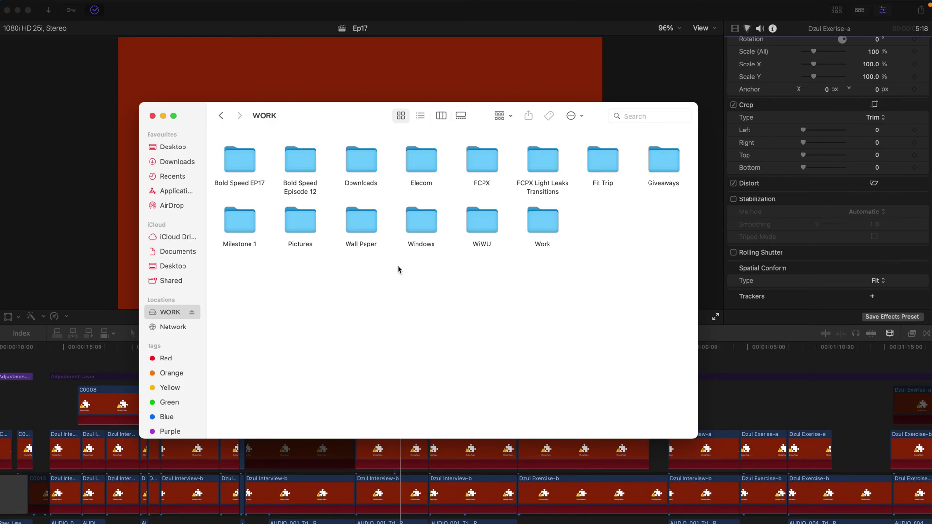
left_click(133, 5)
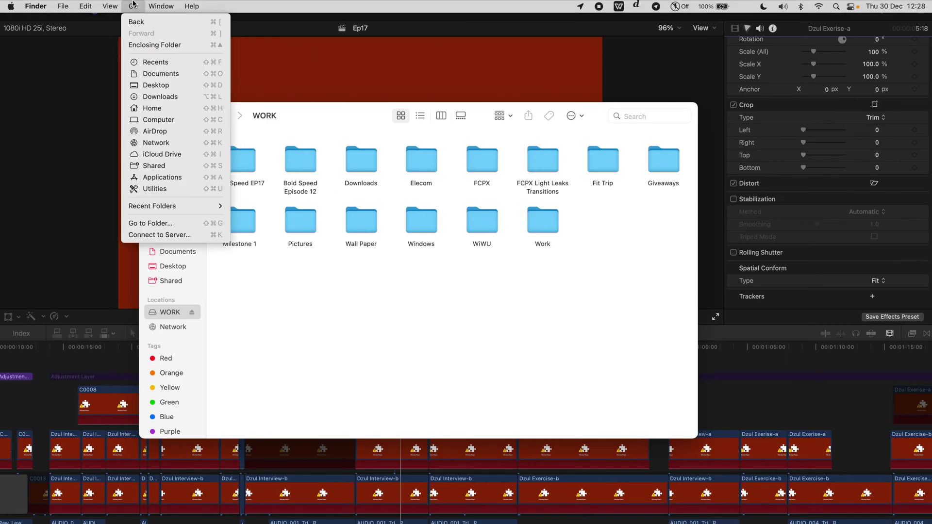
left_click(173, 109)
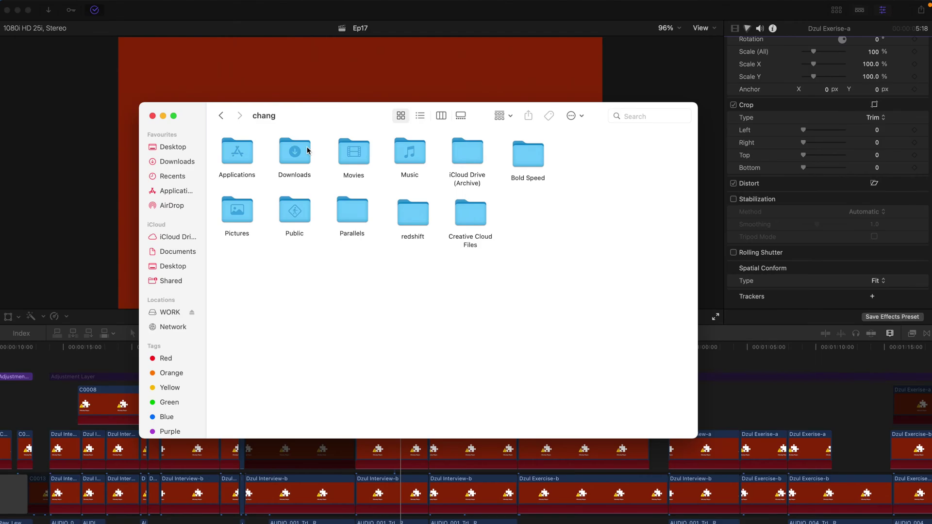
double_click(342, 144)
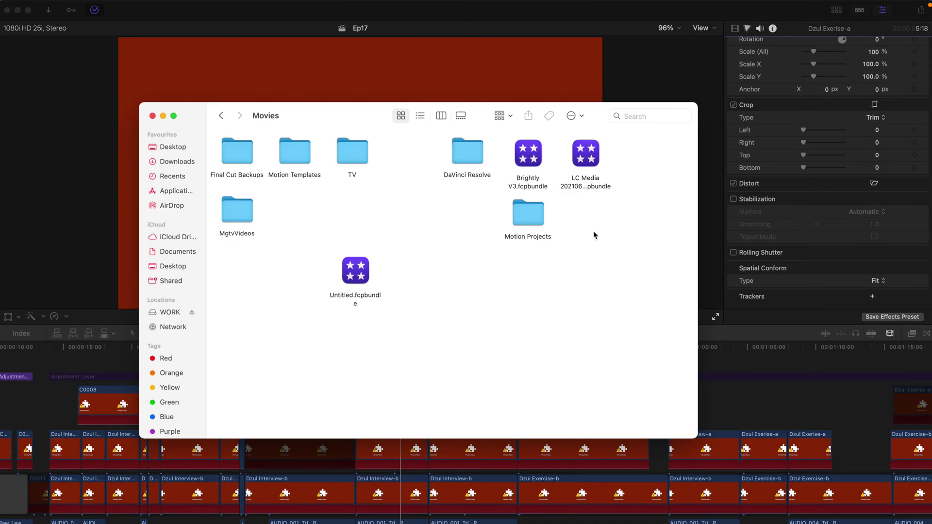
left_click(587, 156)
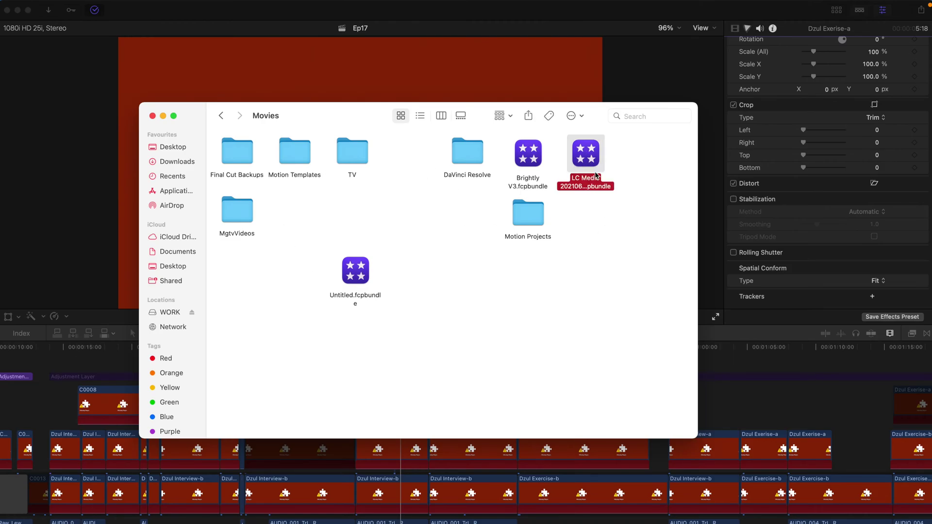
right_click(587, 164)
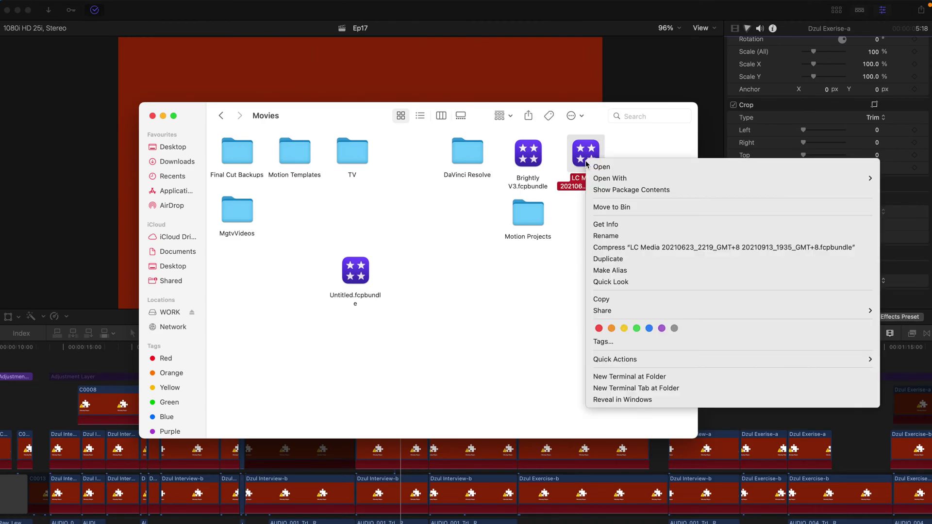
left_click(597, 190)
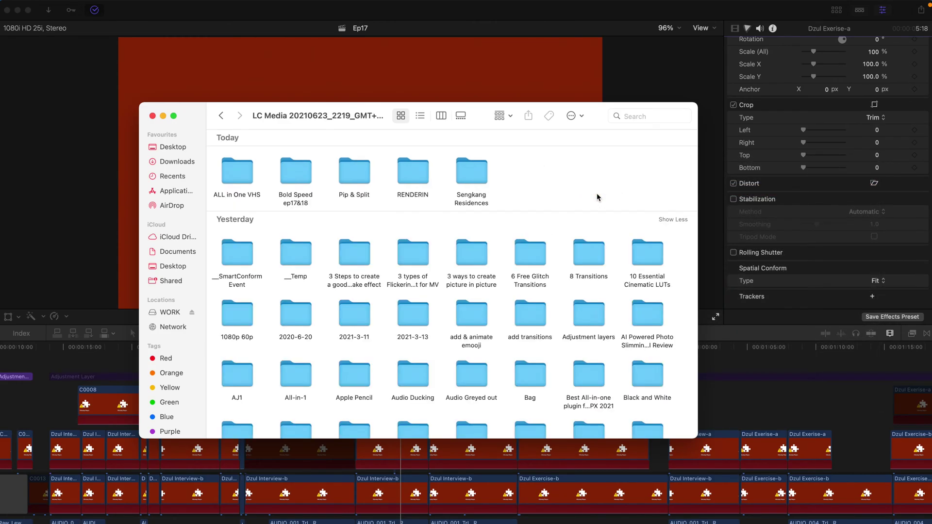
Open the Bold Speed ep17&18 event folder and select its Original Media and Transcoded Media folders
double_click(303, 175)
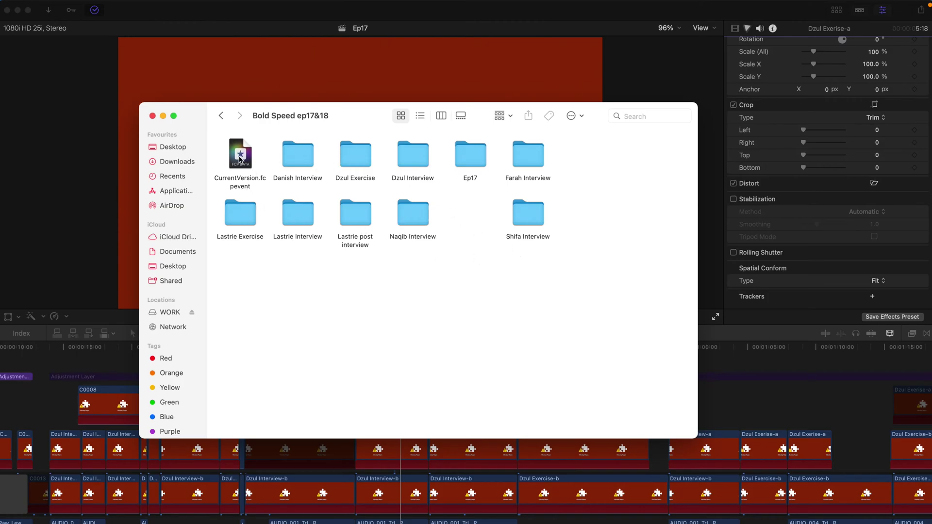
left_click(221, 115)
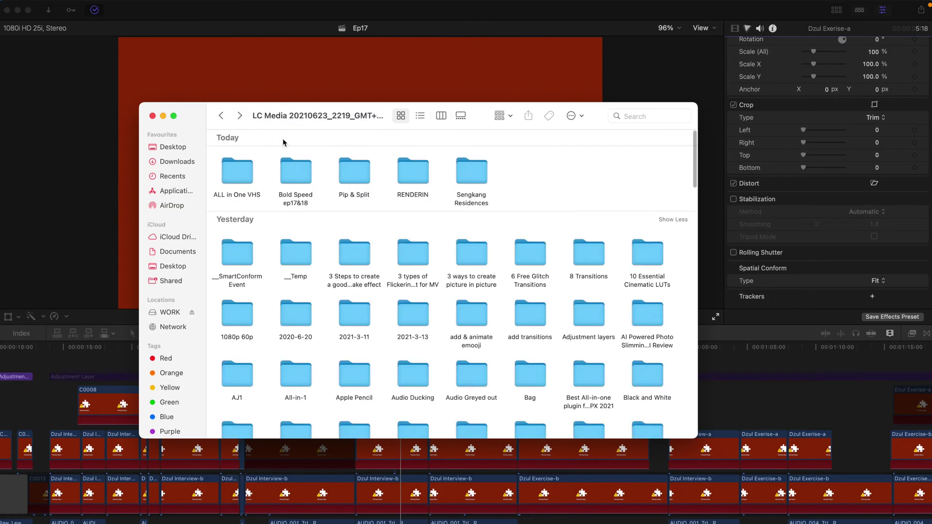
double_click(295, 173)
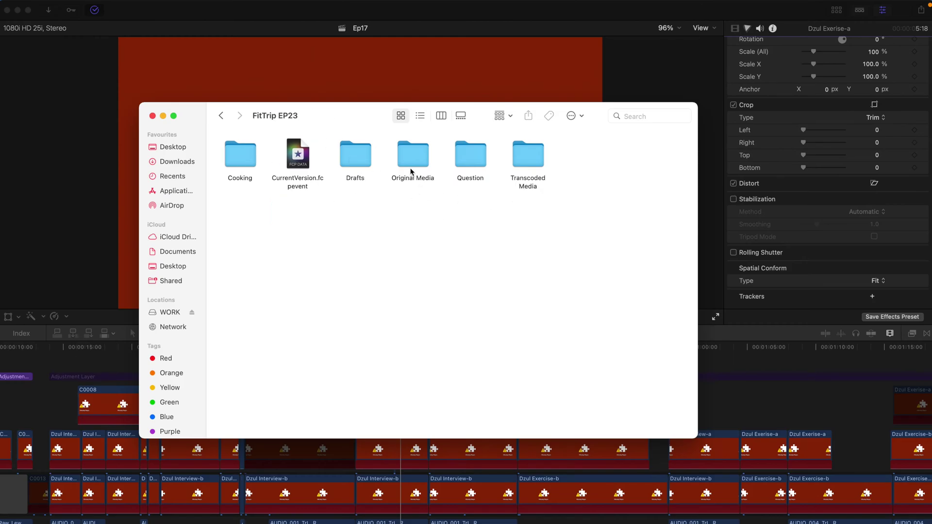
left_click(411, 152)
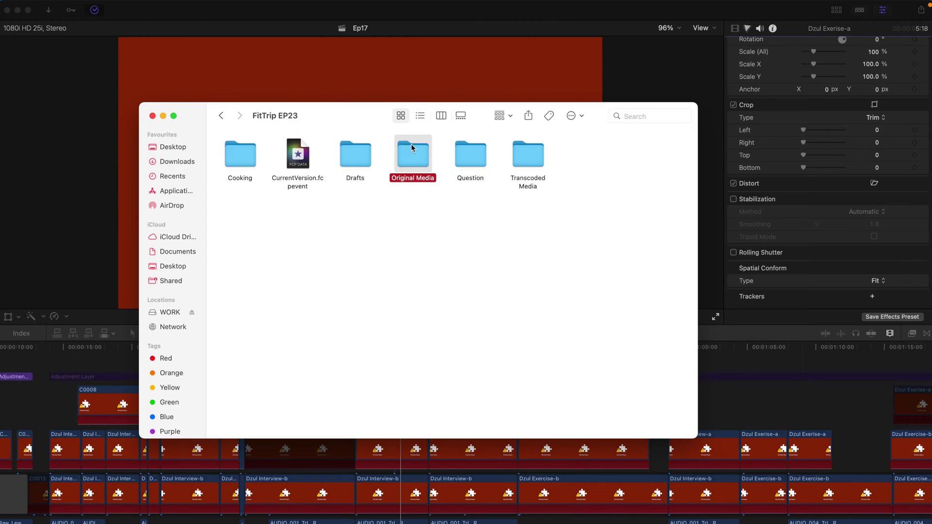
left_click(528, 158, "super")
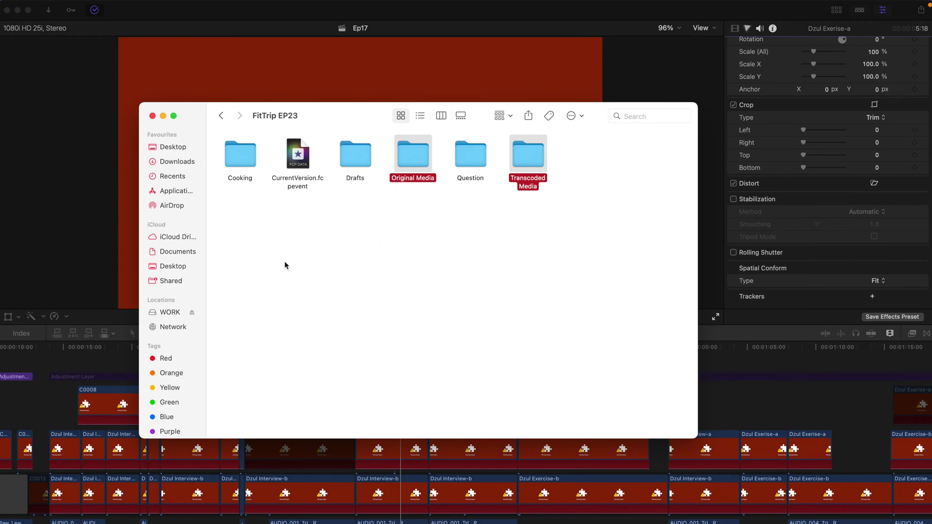
Open the FCPX folder on the WORK drive and bring up actions for the LC Media cache file
left_click(153, 312)
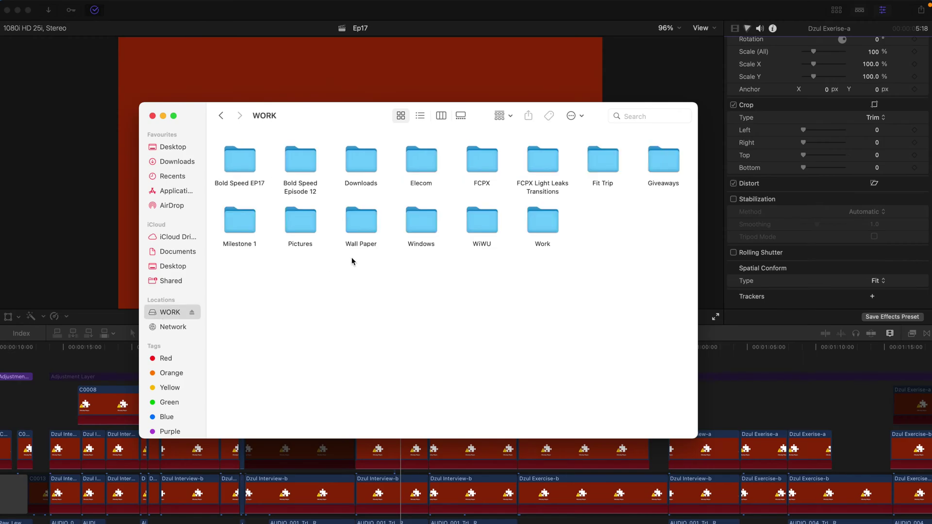
double_click(470, 160)
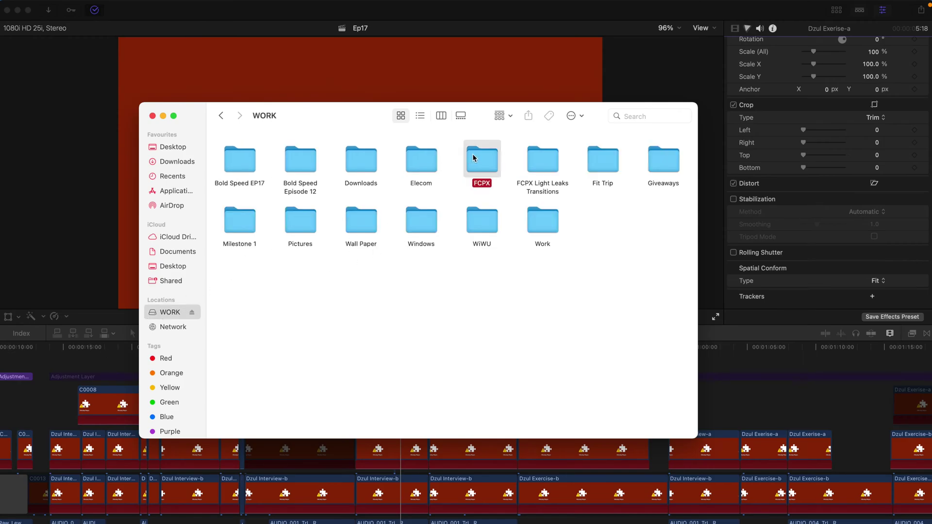
right_click(363, 155)
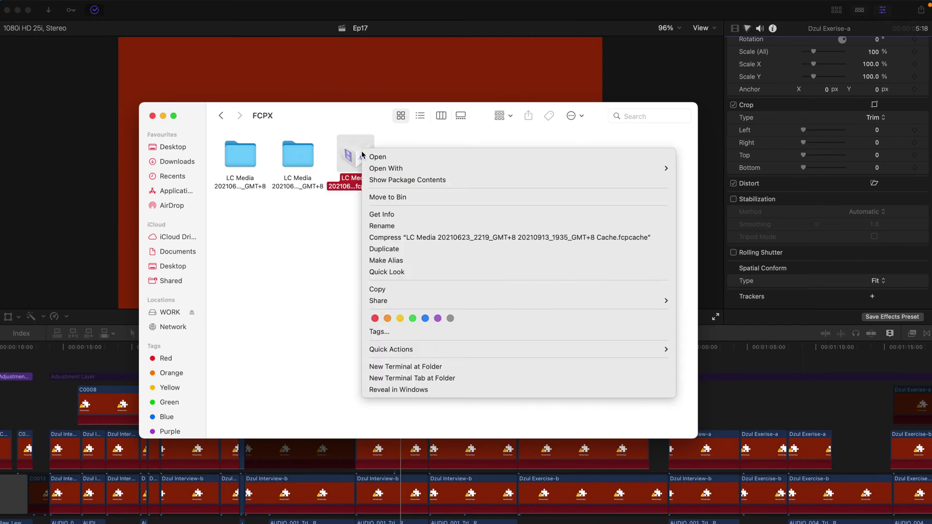
Show the LC Media cache package contents and open its Bold Speed ep17&18 folder
left_click(394, 180)
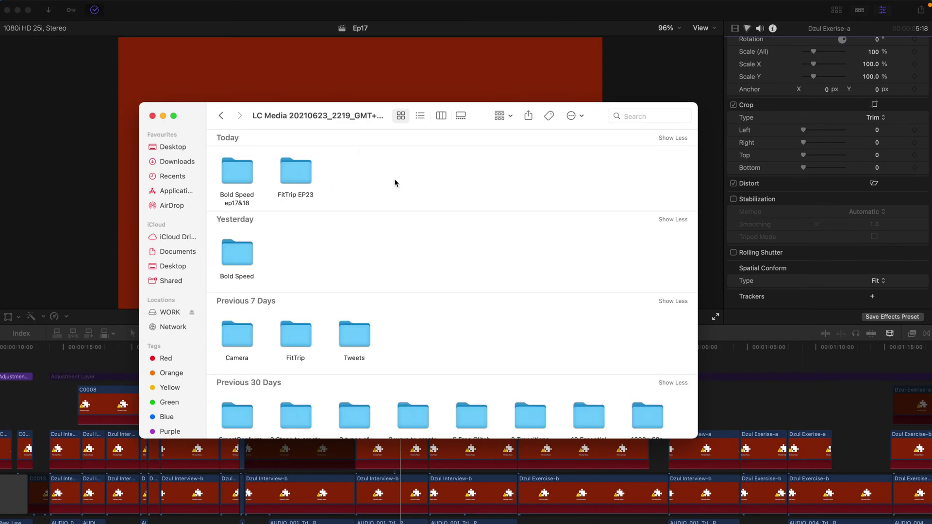
double_click(237, 173)
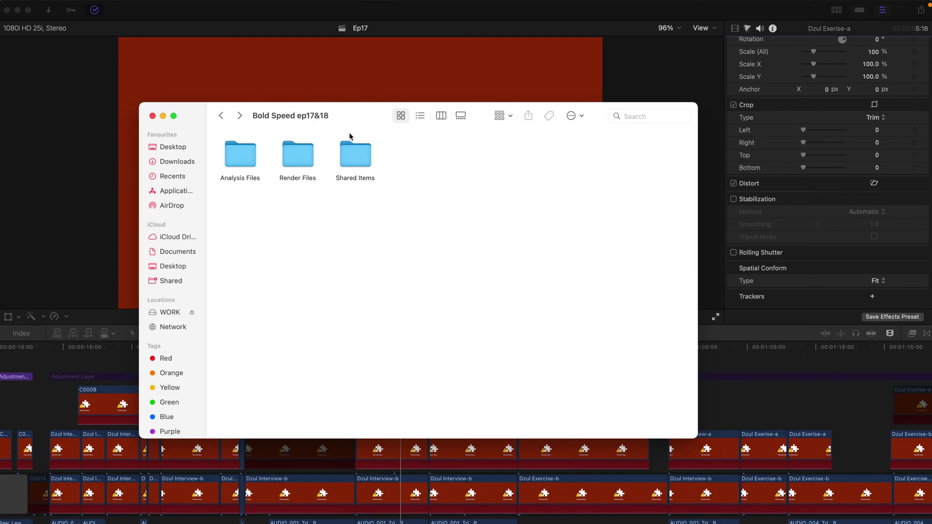
left_click(133, 6)
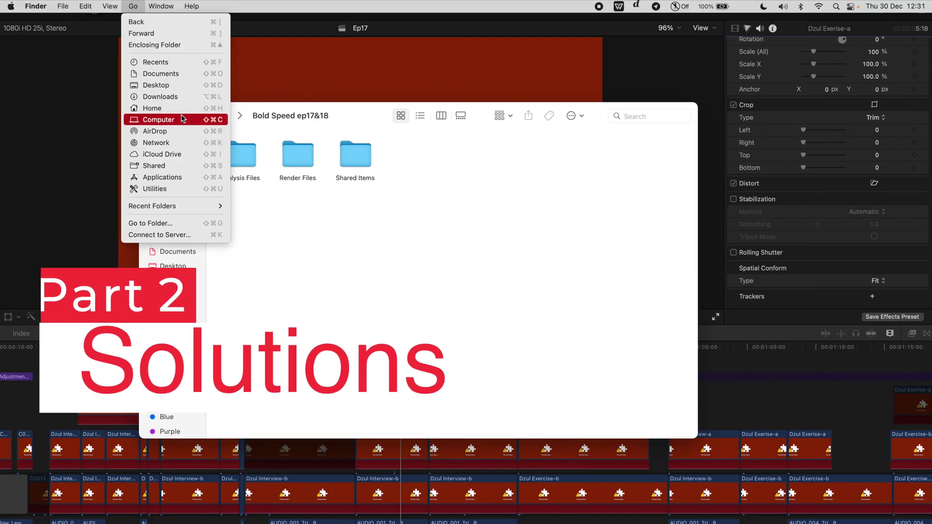
Open Bold Speed > Bold Speed Ep. 17 _ 18 in the home folder and check its Audio and Footage subfolders
left_click(152, 108)
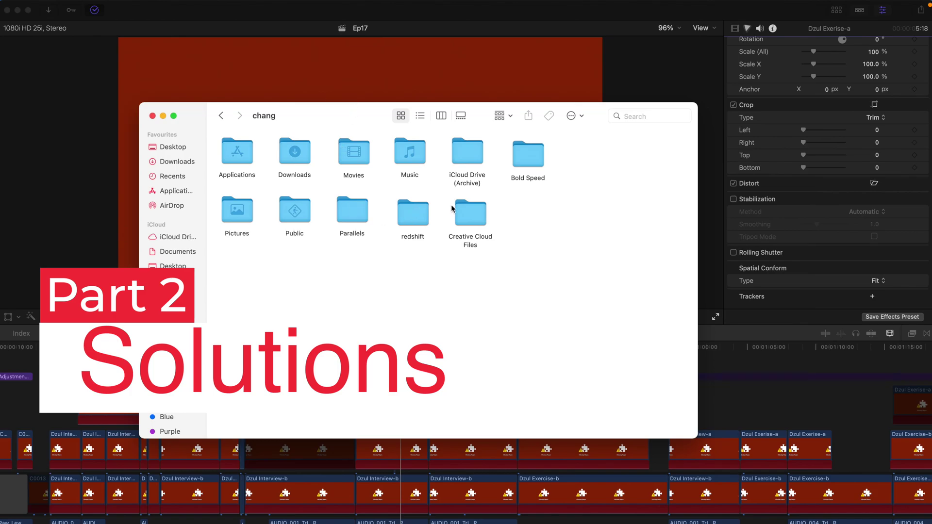
double_click(526, 156)
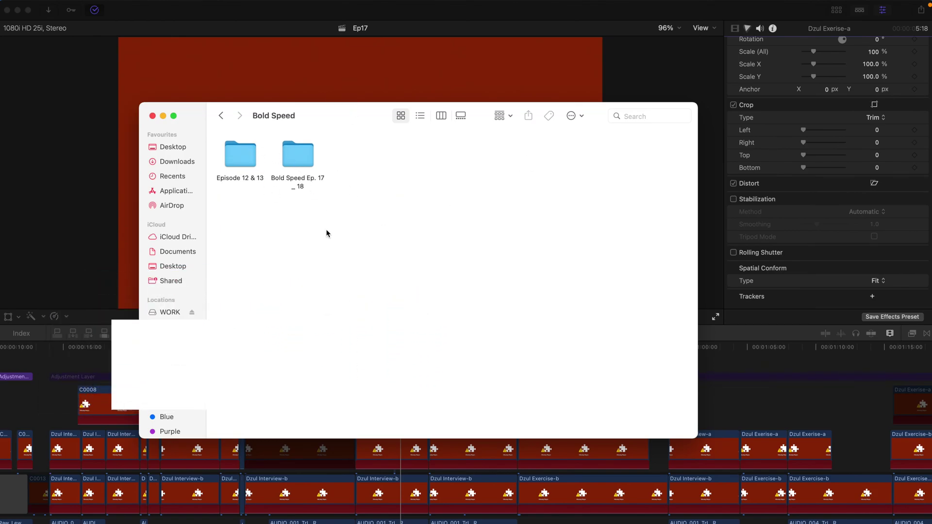
double_click(304, 164)
double_click(244, 164)
left_click(243, 164)
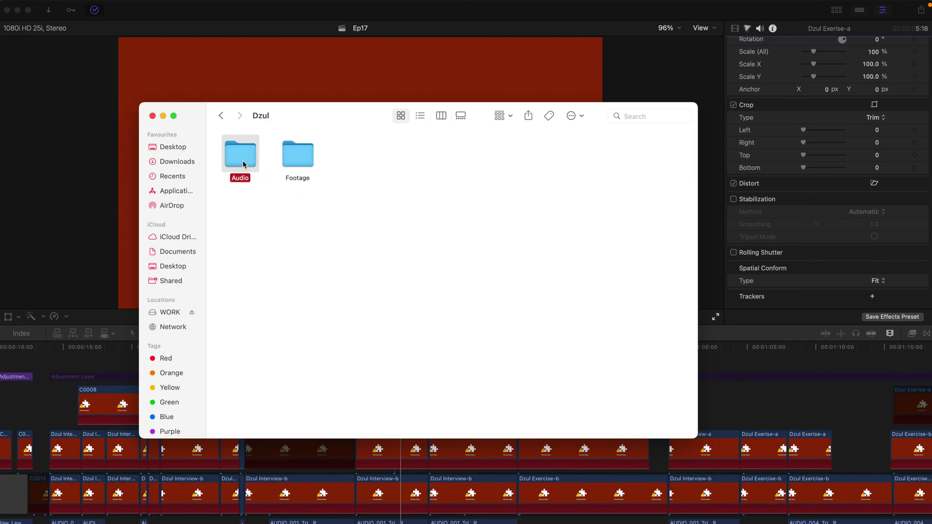
left_click(313, 164)
left_click(221, 116)
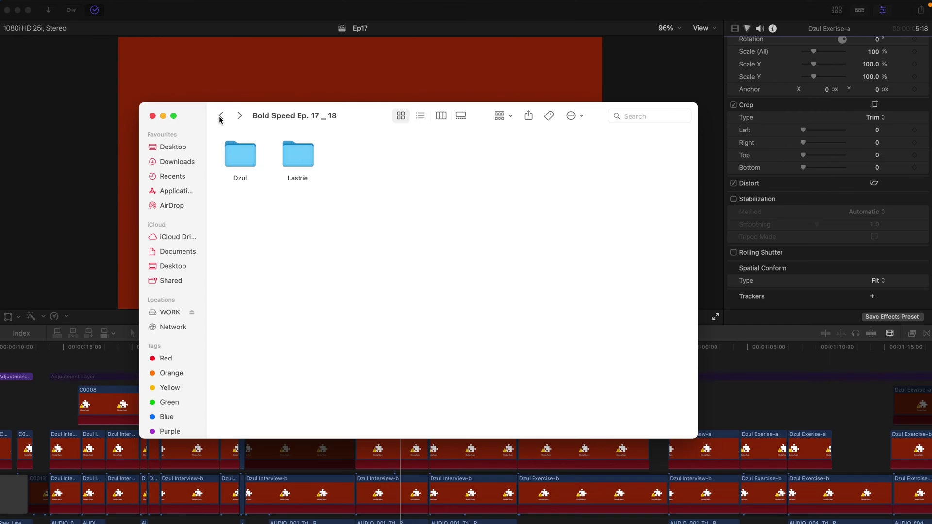
Move the Finder window right and show Final Cut Pro's media browser with the libraries sidebar hidden
left_click(221, 115)
left_click_drag(291, 116, 597, 130)
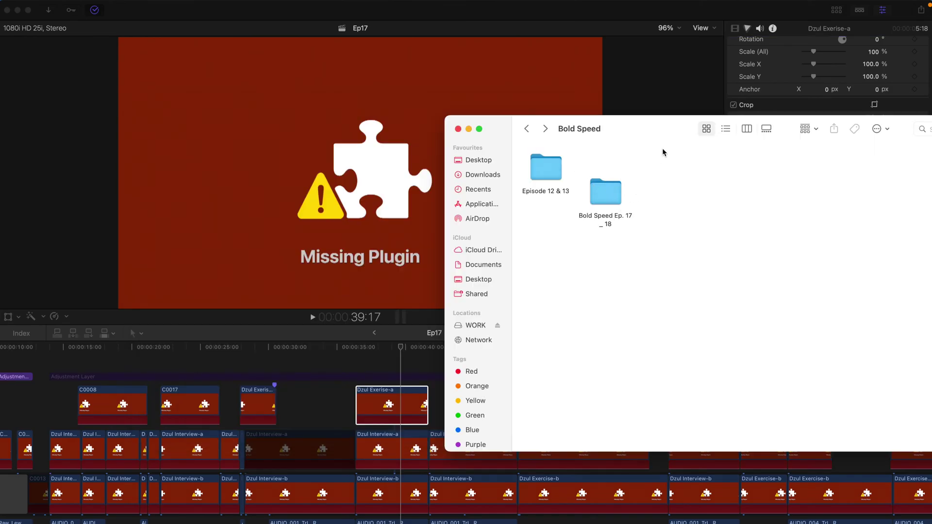
left_click(836, 13)
left_click(836, 10)
left_click(836, 11)
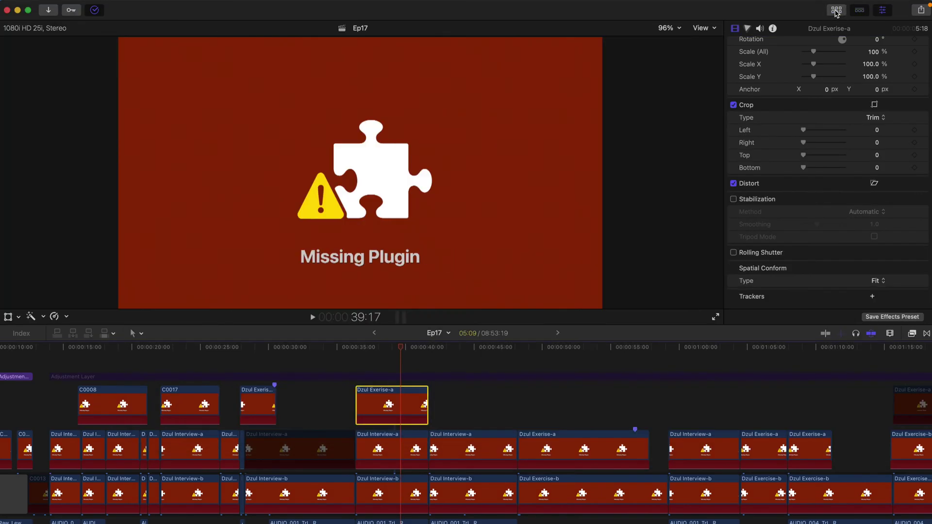
left_click(835, 11)
left_click(8, 28)
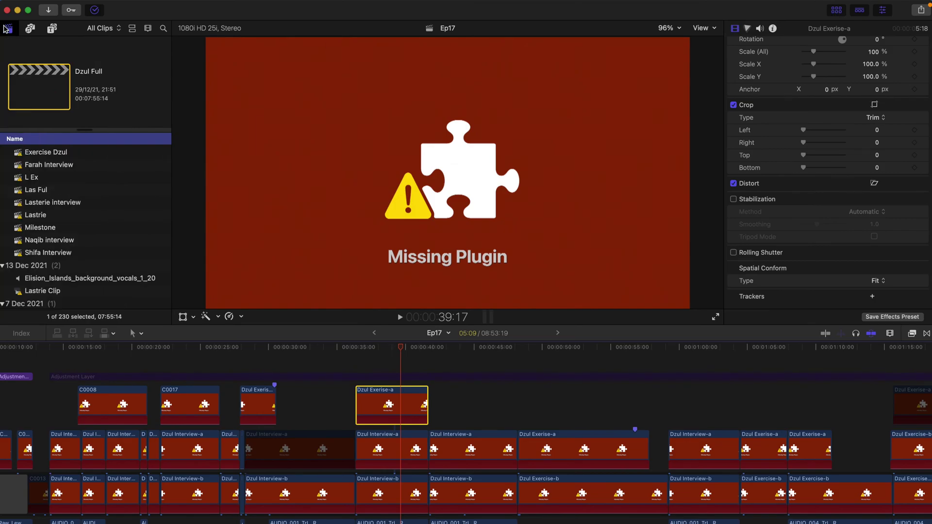
Drag the Bold Speed Ep. 17 _ 18 folder from Finder into Final Cut Pro's browser to import it
key("super+Tab")
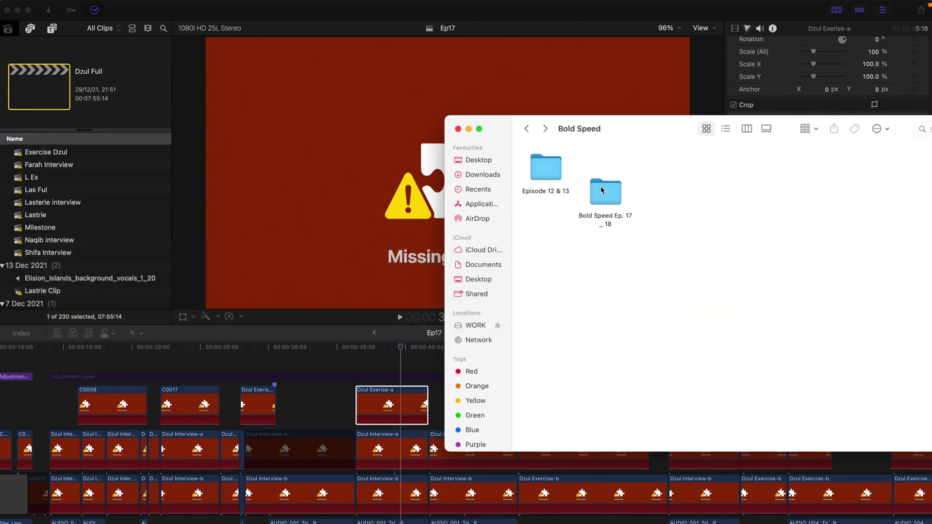
left_click_drag(601, 186, 83, 204)
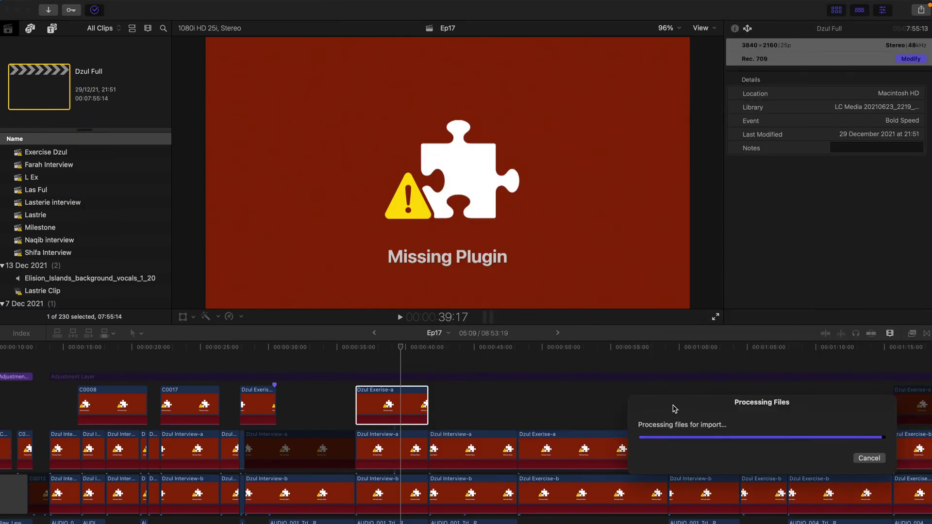
left_click_drag(670, 409, 431, 163)
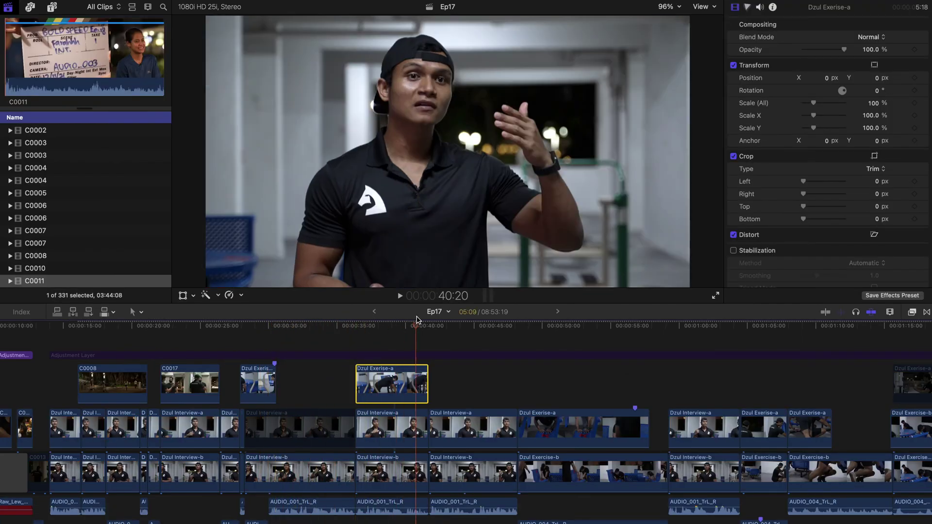
scroll(437, 335, "down", 3)
scroll(437, 334, "right", 1)
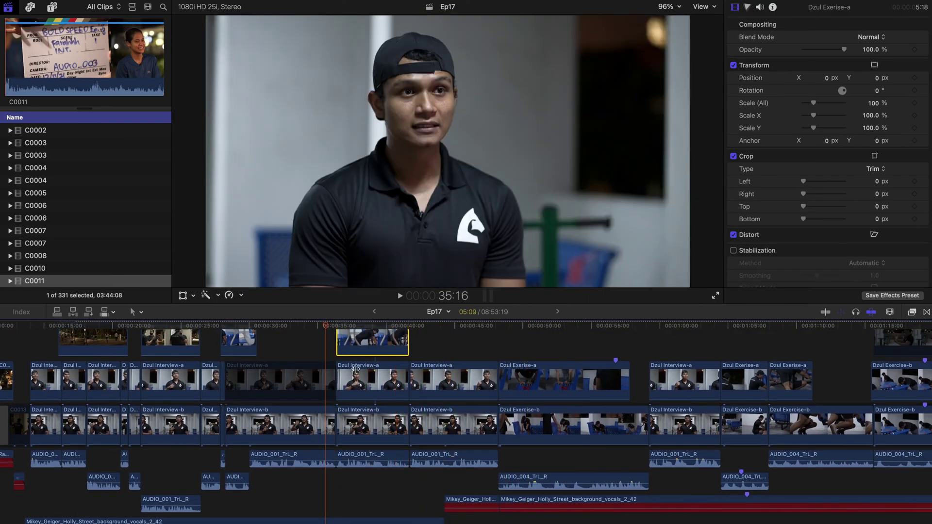
scroll(373, 407, "right", 1)
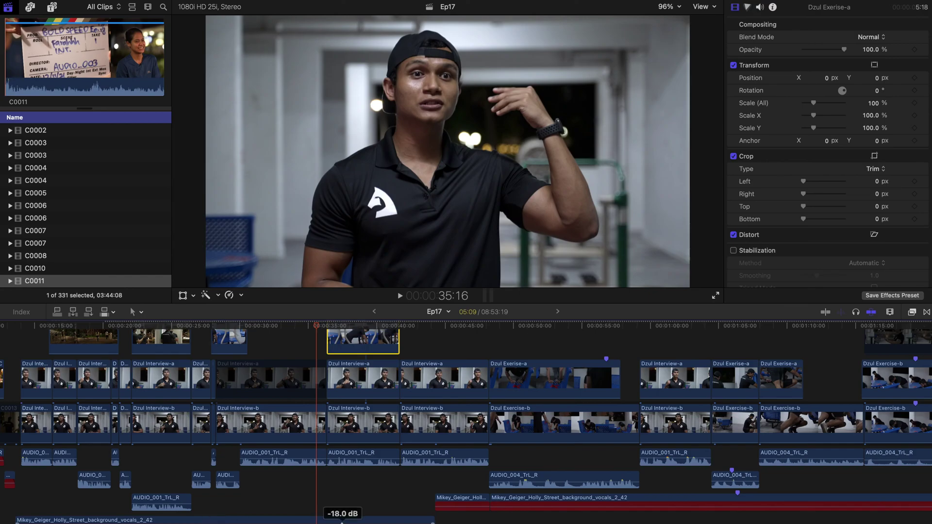
Open the Work folder on the WORK drive, look inside Sound, and return to Work
left_click(141, 522)
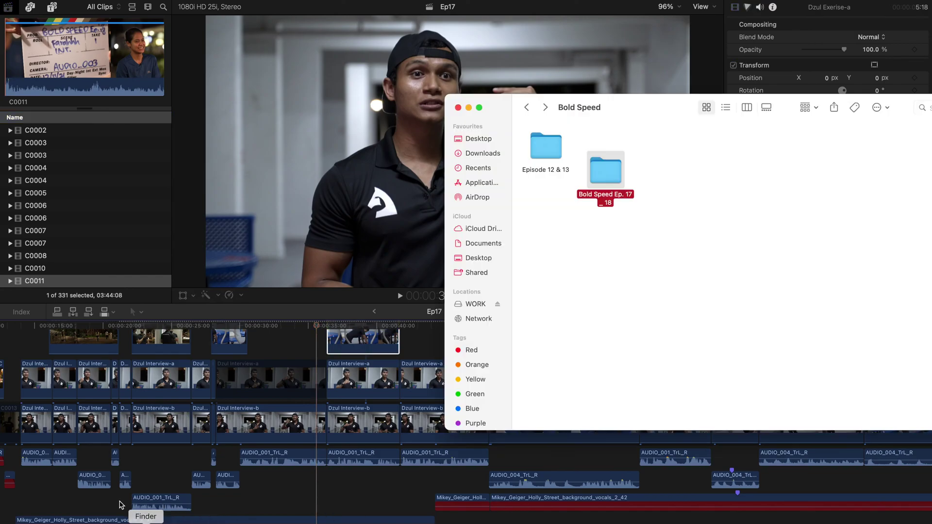
left_click(473, 303)
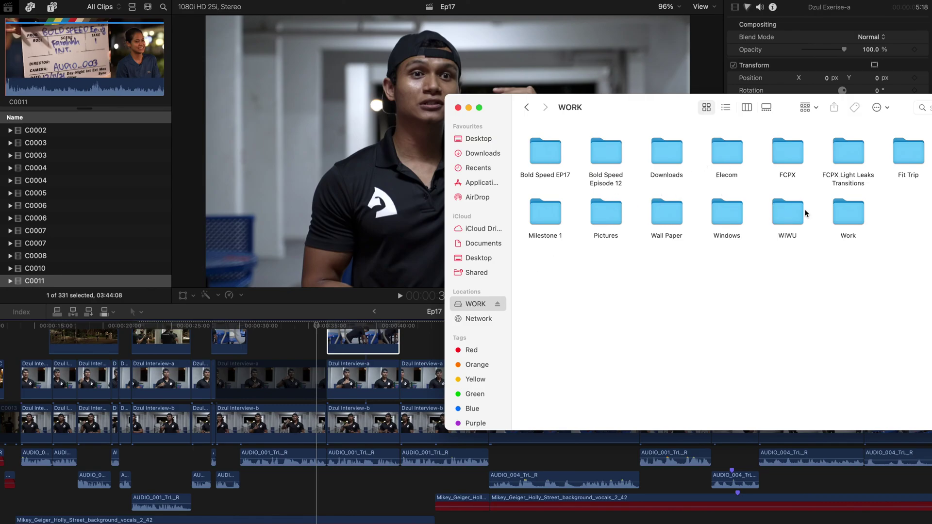
double_click(852, 214)
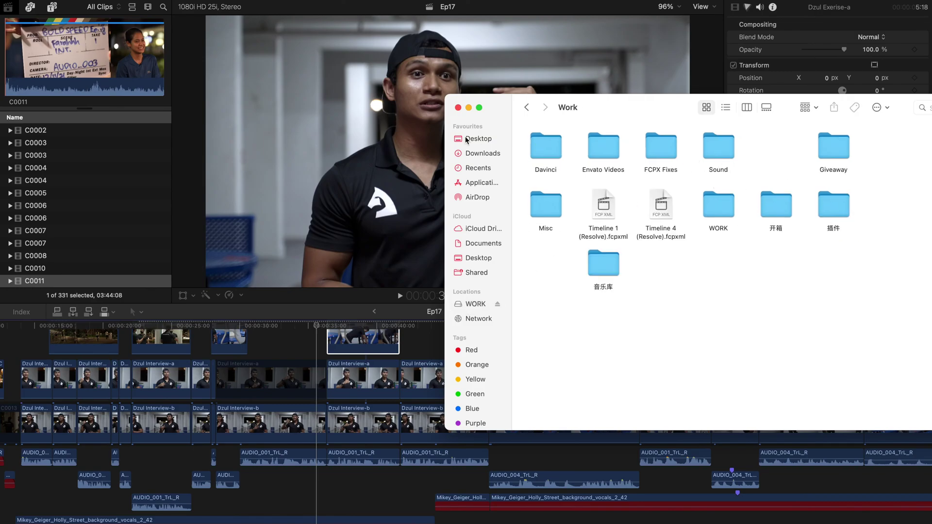
double_click(709, 151)
left_click(527, 111)
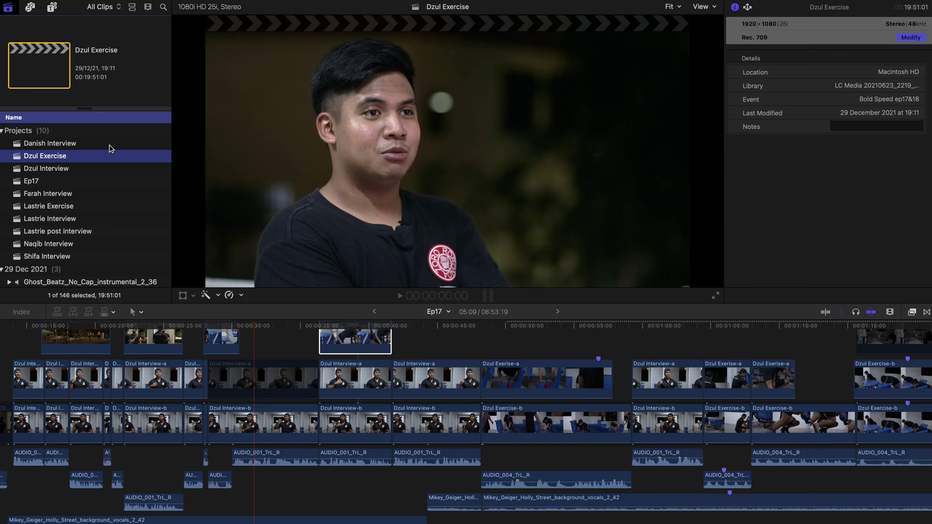
Review the restored Ep17 timeline and select the long adjustment layer to show its Colour Pop Custom LUT
scroll(50, 167, "down", 10)
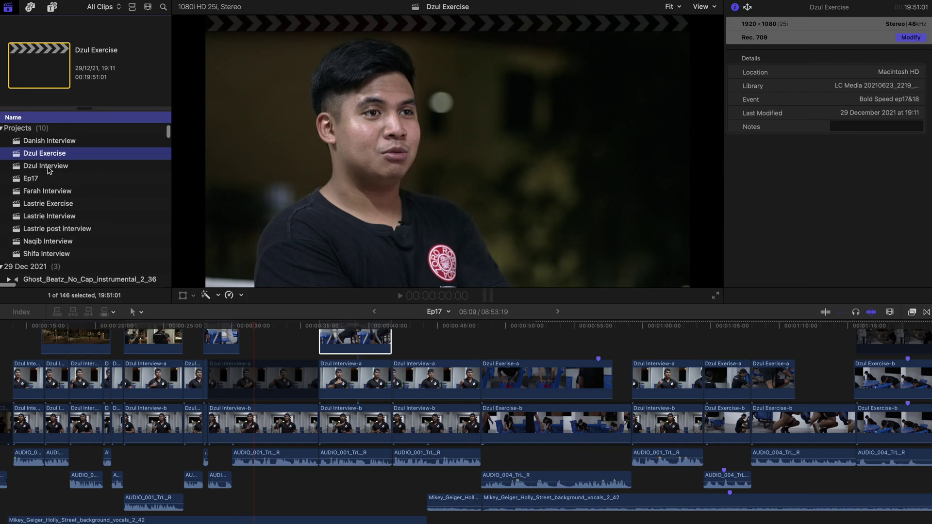
scroll(49, 169, "down", 20)
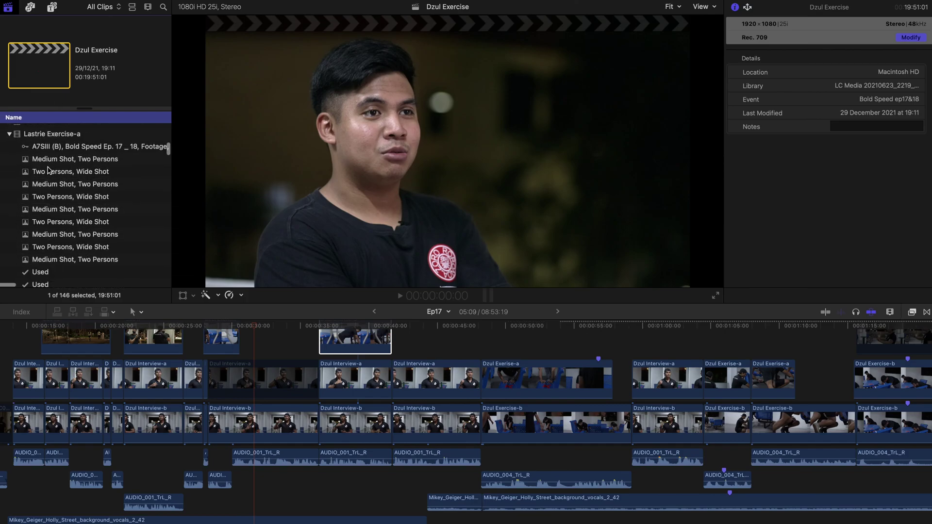
scroll(49, 169, "up", 5)
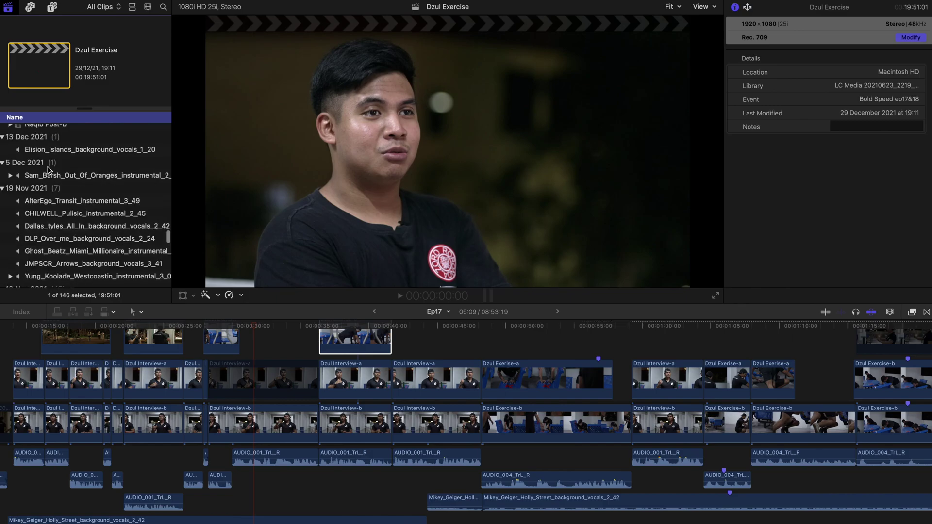
scroll(48, 168, "down", 10)
scroll(48, 169, "up", 15)
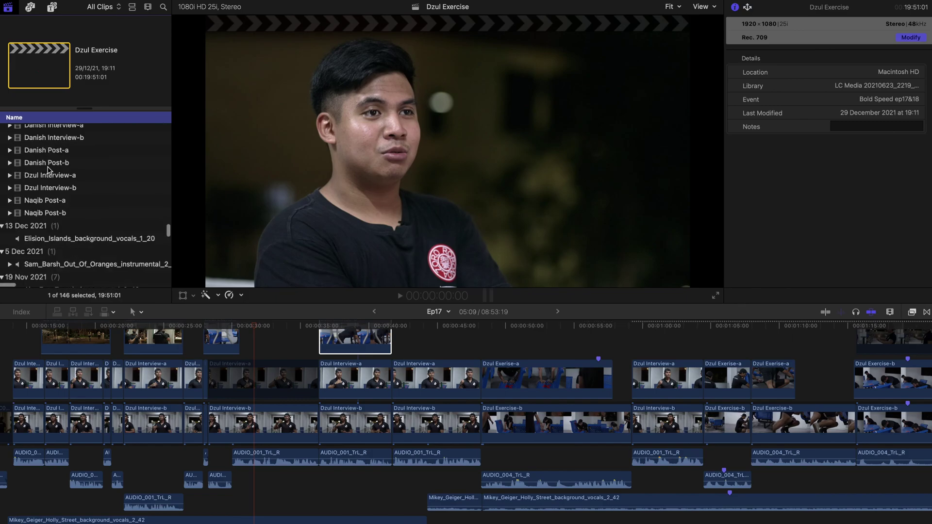
scroll(49, 168, "up", 10)
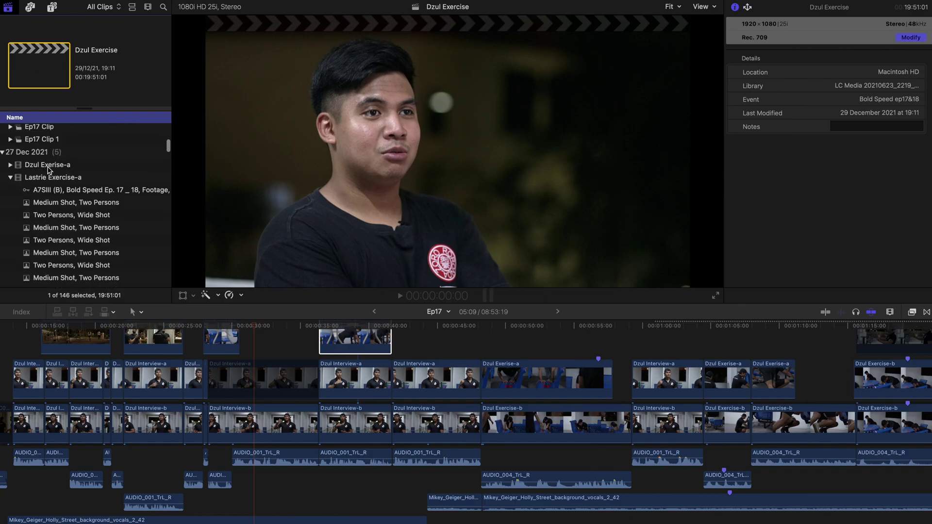
scroll(268, 401, "right", 10)
scroll(269, 402, "left", 10)
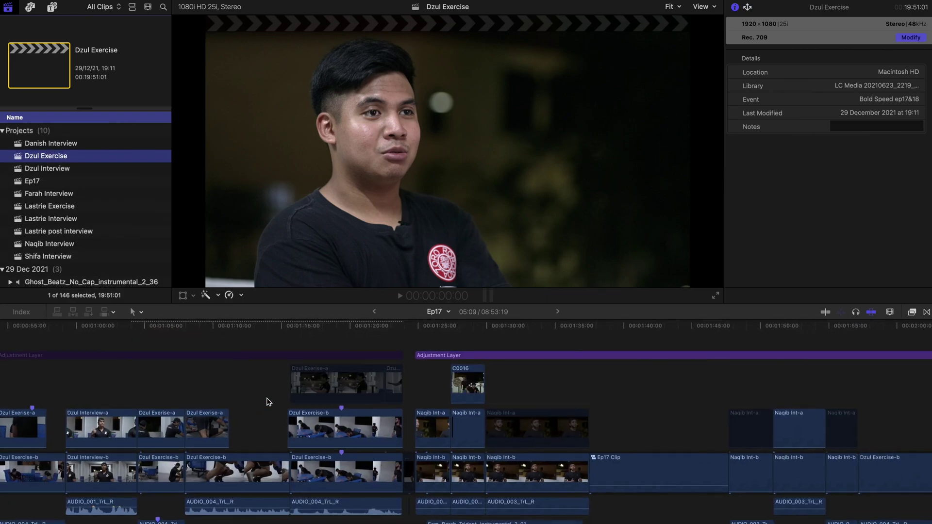
scroll(269, 402, "right", 1)
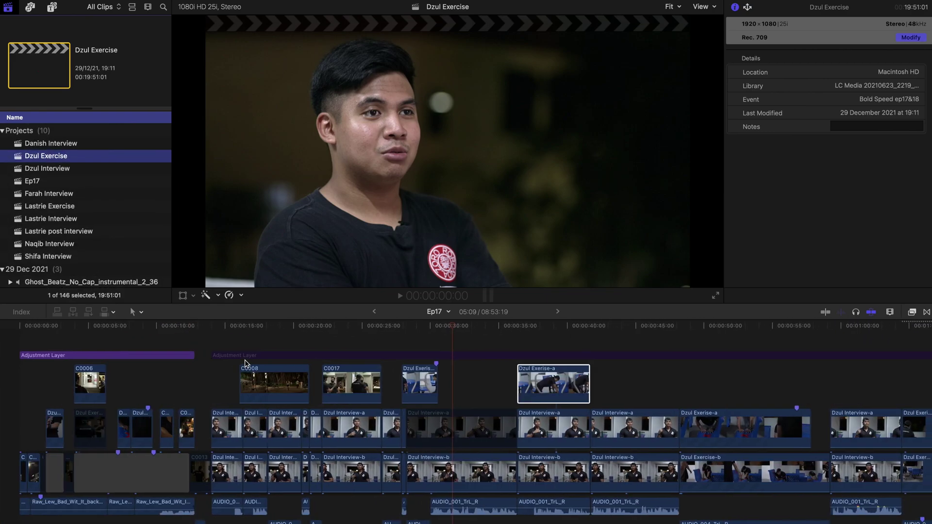
left_click(247, 356)
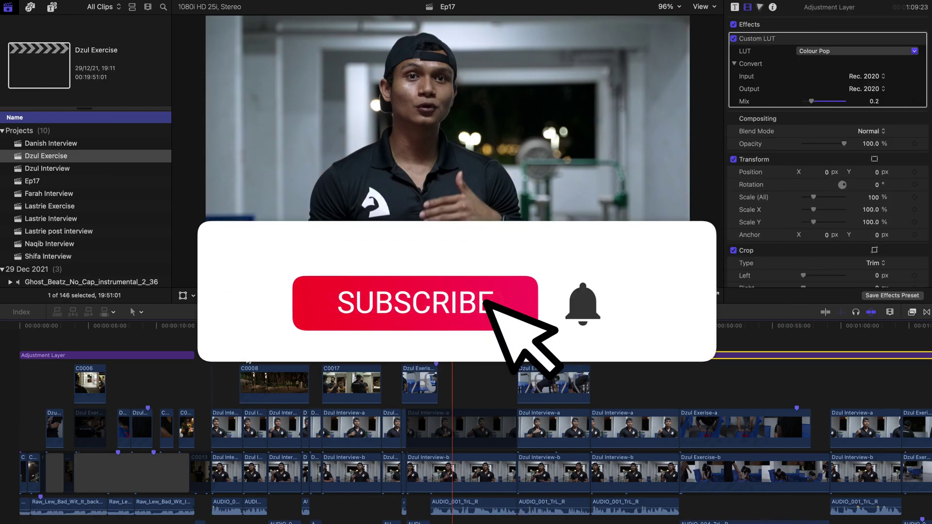